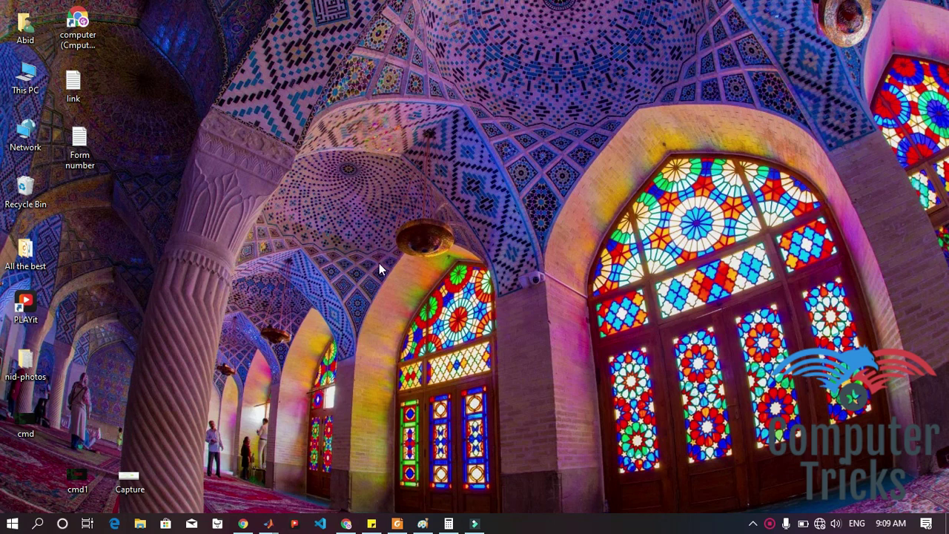
# Search the computer for the Wondershare Filmora9 desktop app using the term "filmor"
pyautogui.press('super')
pyautogui.write('fil')
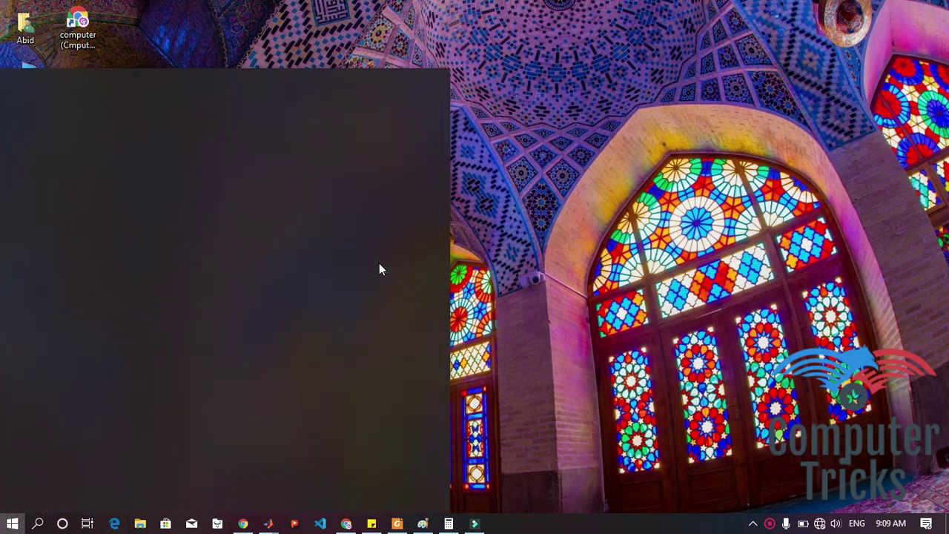
pyautogui.write('mor')
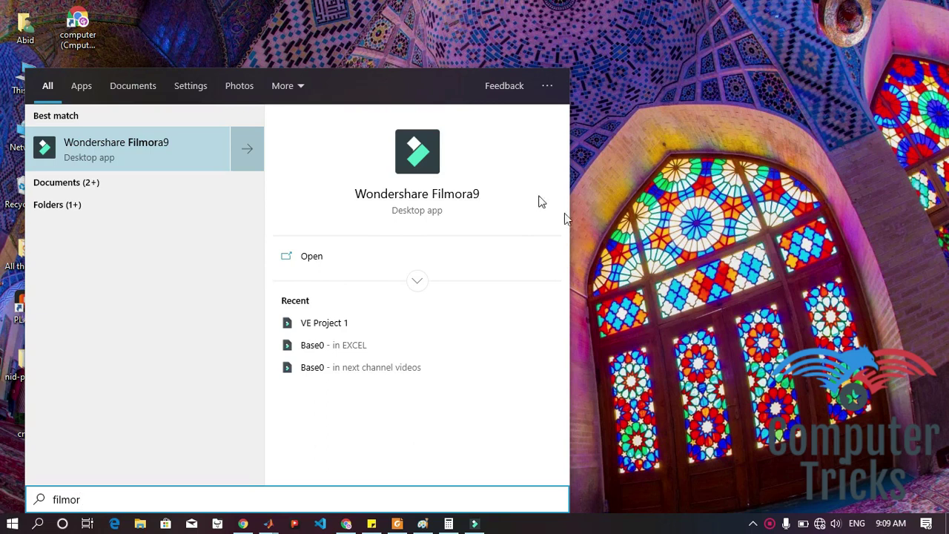
pyautogui.click(605, 175)
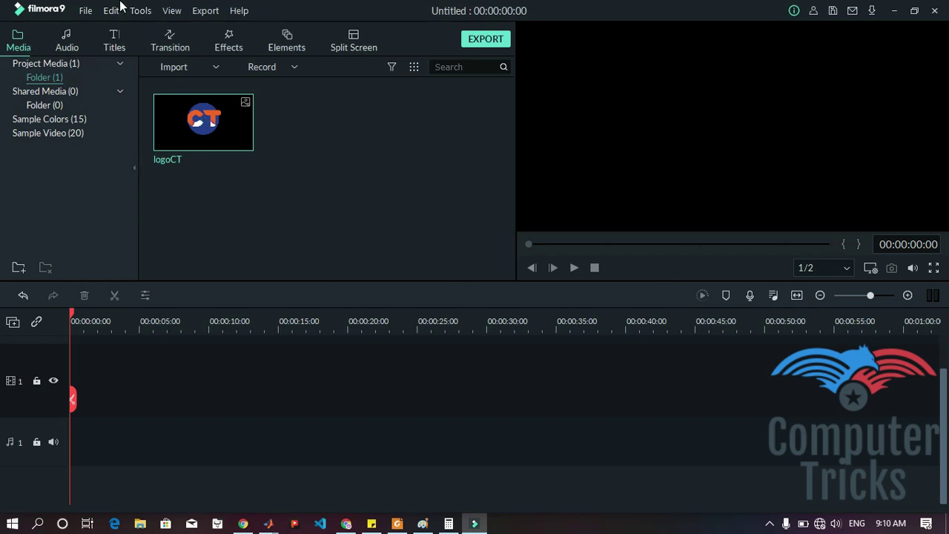
# Examine the commands for importing media files, folders and camera footage, and open and dismiss the media import file picker
pyautogui.click(85, 11)
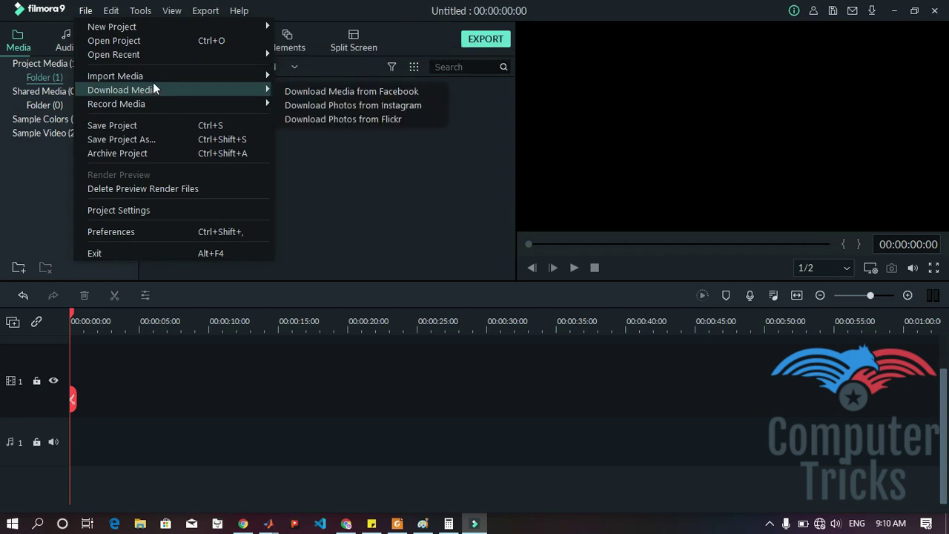
pyautogui.moveTo(170, 76)
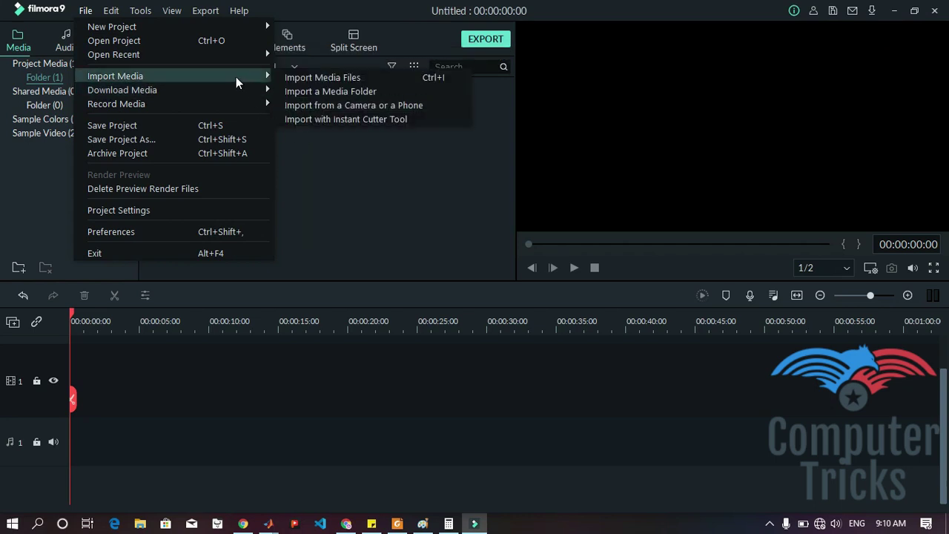
pyautogui.click(314, 161)
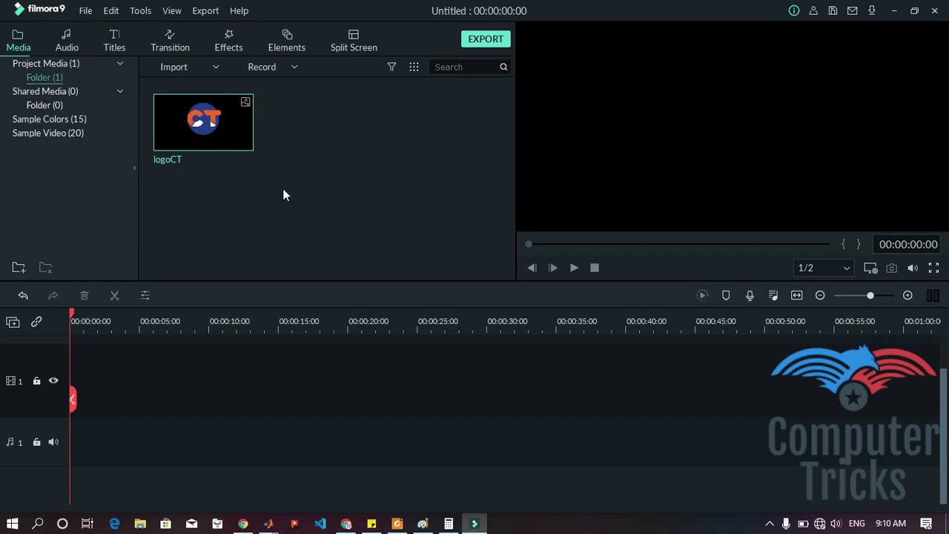
pyautogui.click(85, 10)
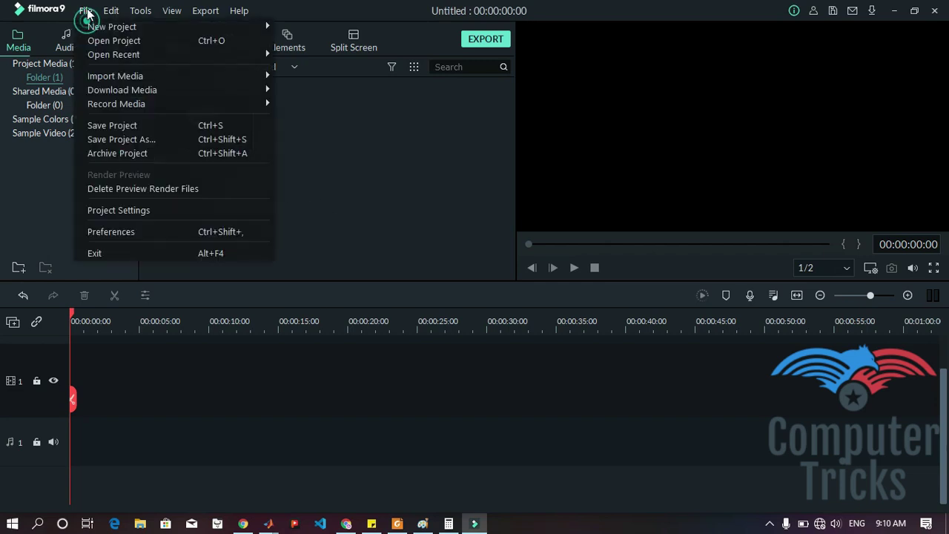
pyautogui.moveTo(207, 76)
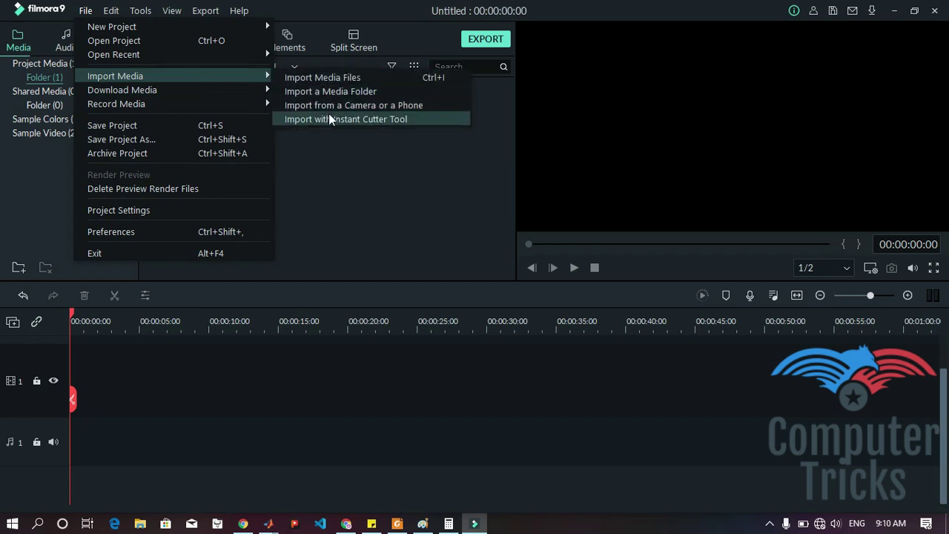
pyautogui.click(304, 151)
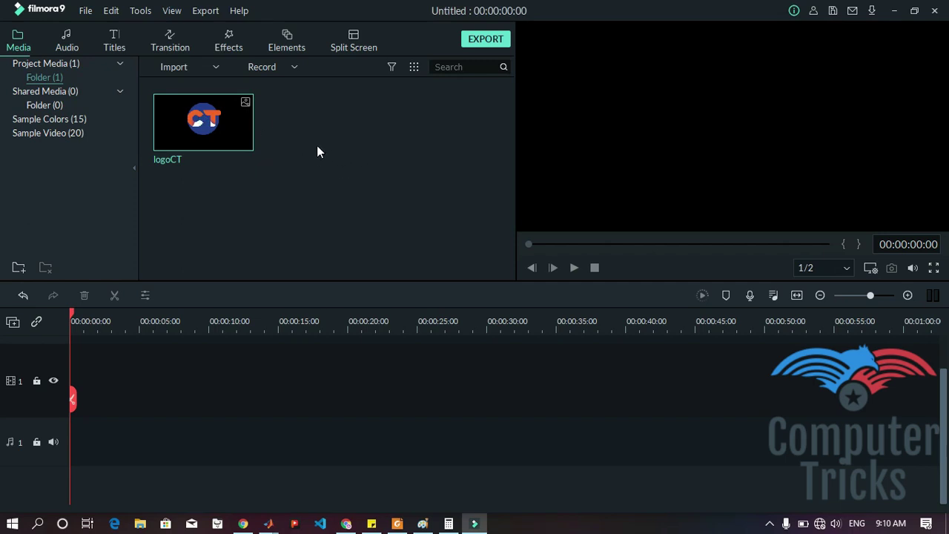
pyautogui.doubleClick(311, 147)
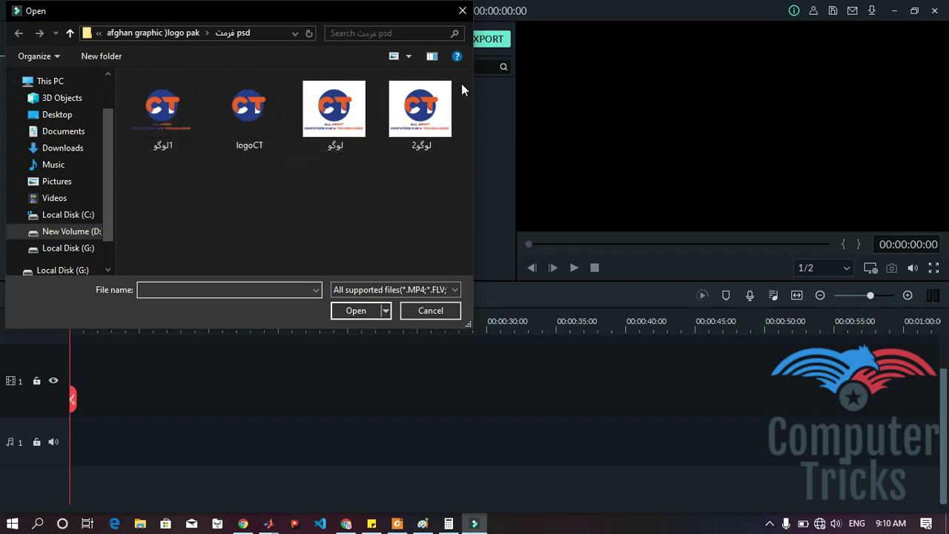
pyautogui.click(461, 11)
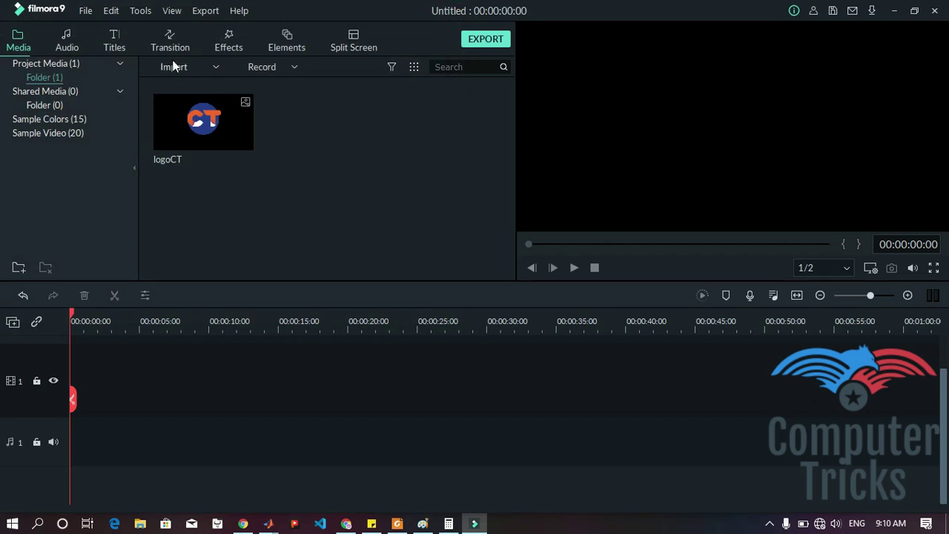
# Examine the commands for project handling, editing, media sorting and grouping, and playback and timeline view
pyautogui.click(87, 11)
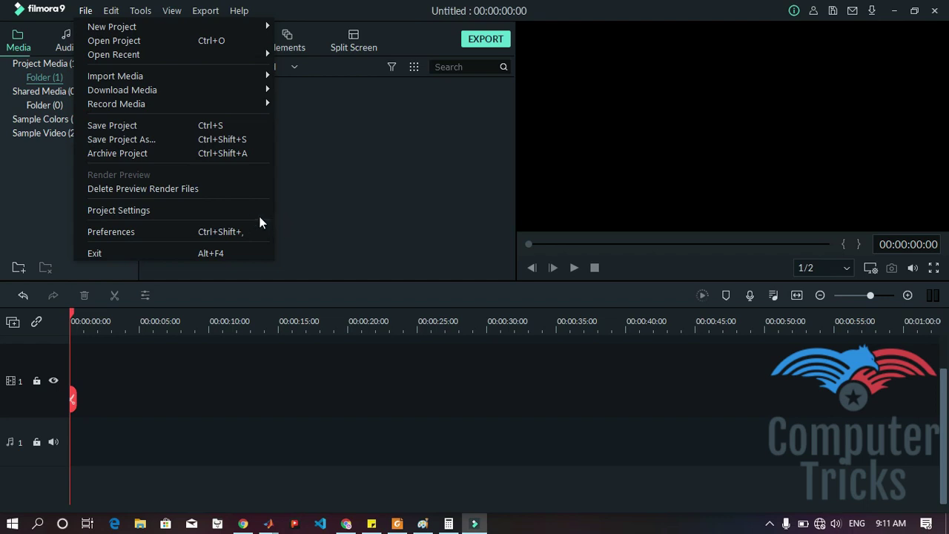
pyautogui.click(304, 175)
pyautogui.click(110, 11)
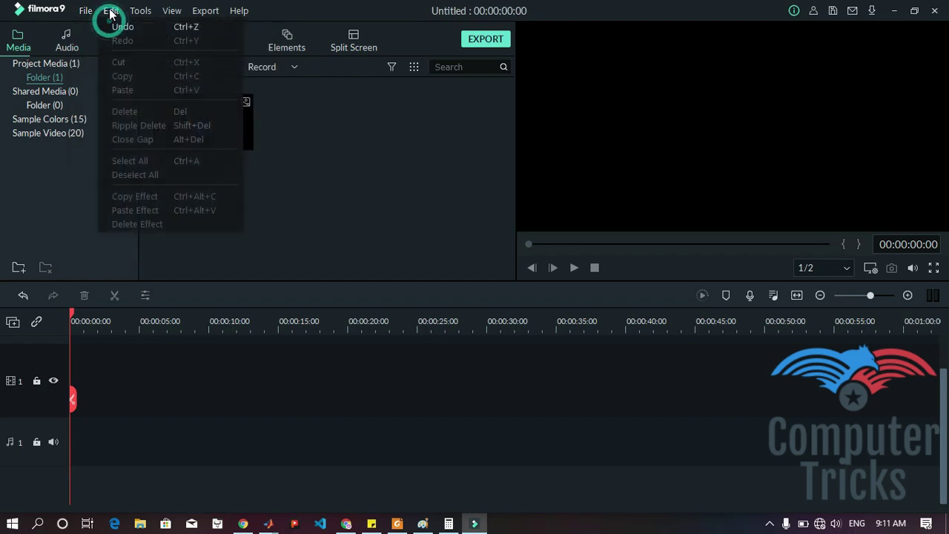
pyautogui.click(343, 149)
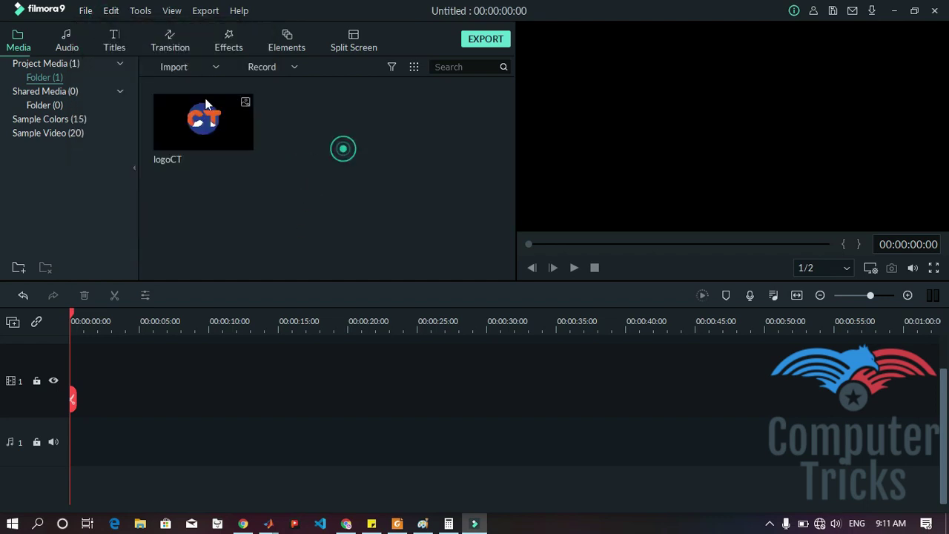
pyautogui.click(128, 12)
pyautogui.click(140, 10)
pyautogui.click(140, 10)
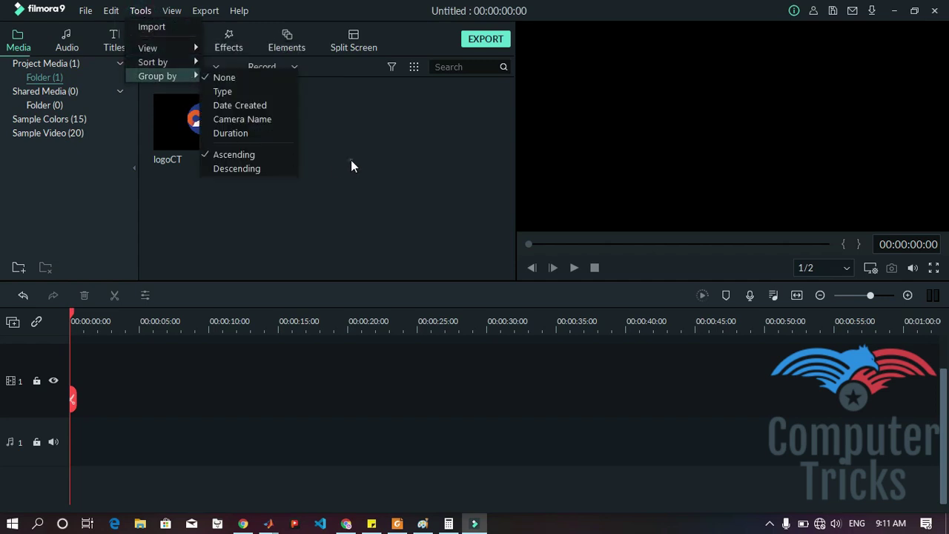
pyautogui.click(352, 165)
pyautogui.click(328, 146)
pyautogui.click(175, 11)
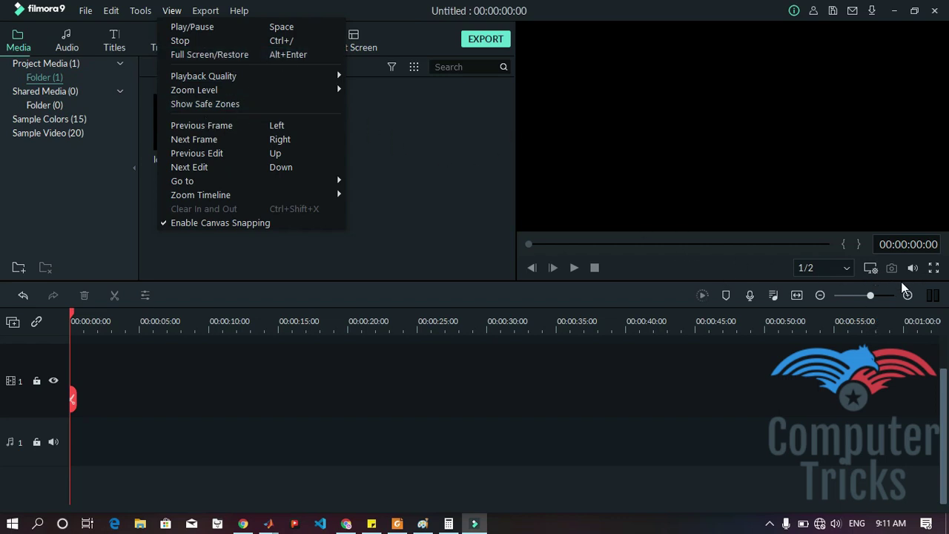
pyautogui.click(403, 176)
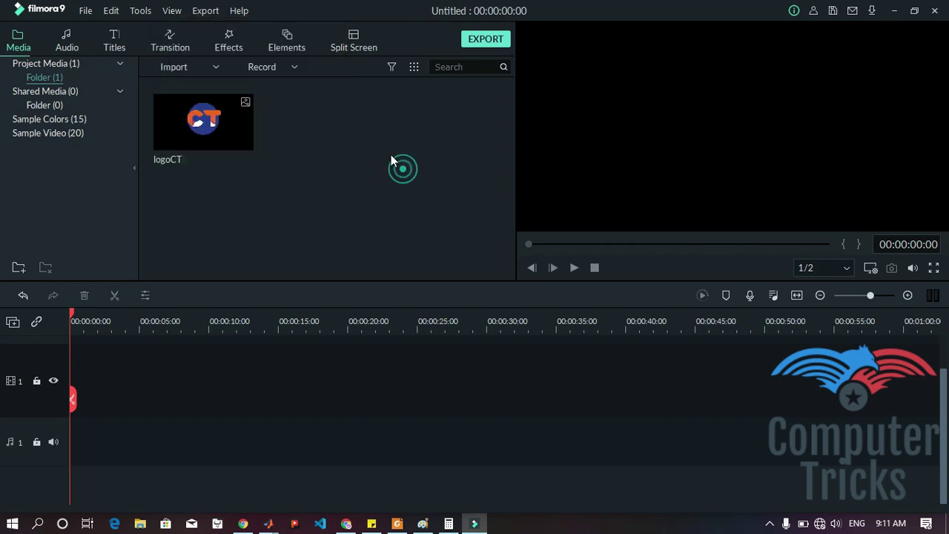
# Examine the options for downloading media and for recording from webcam, PC screen and voiceover
pyautogui.click(90, 12)
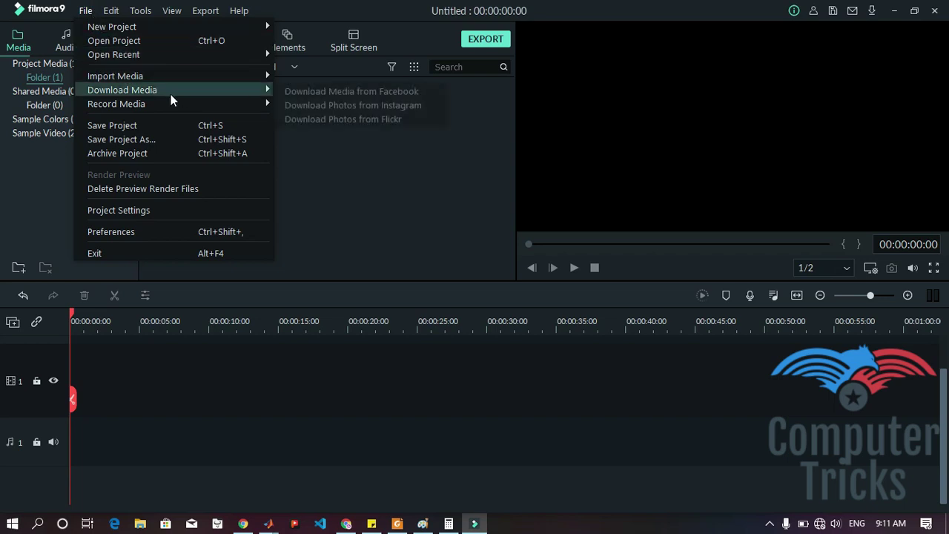
pyautogui.moveTo(193, 104)
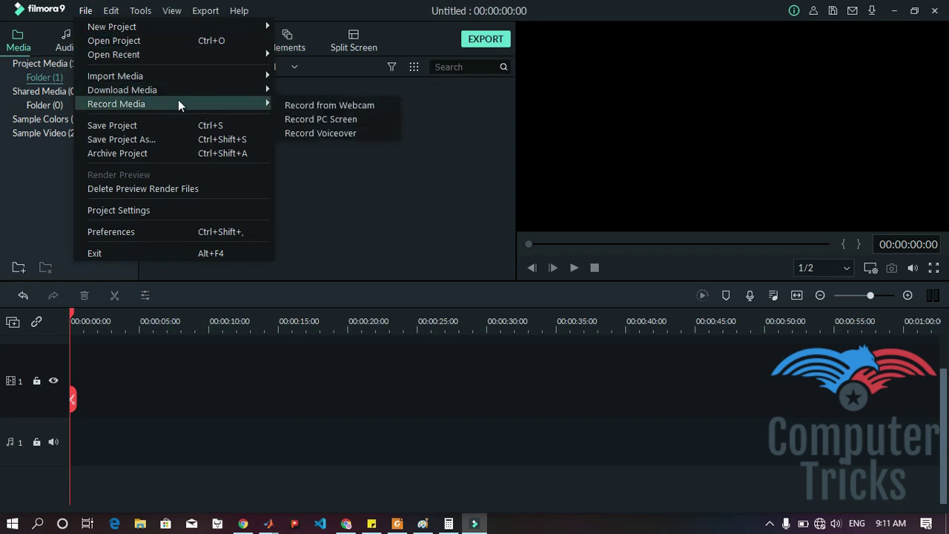
pyautogui.click(375, 164)
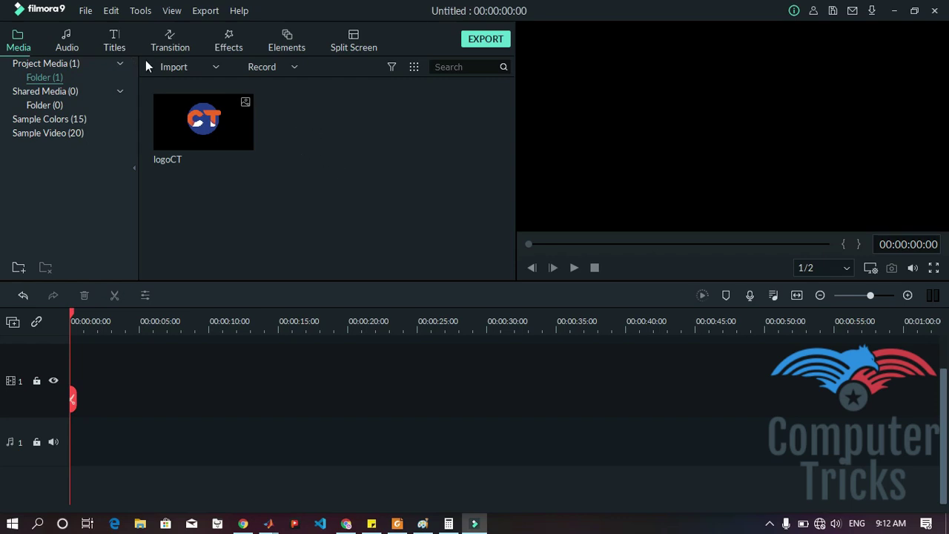
pyautogui.click(110, 12)
pyautogui.click(92, 13)
pyautogui.moveTo(233, 106)
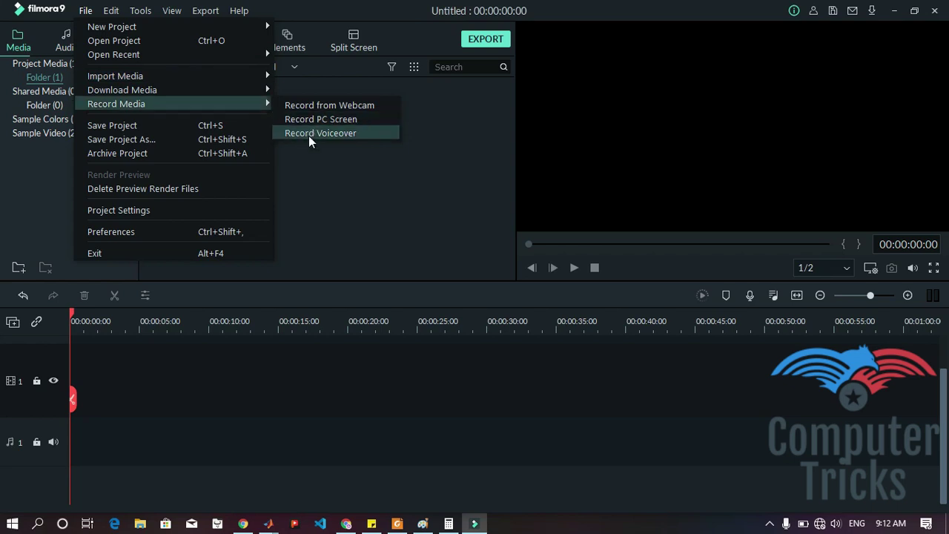
pyautogui.click(751, 296)
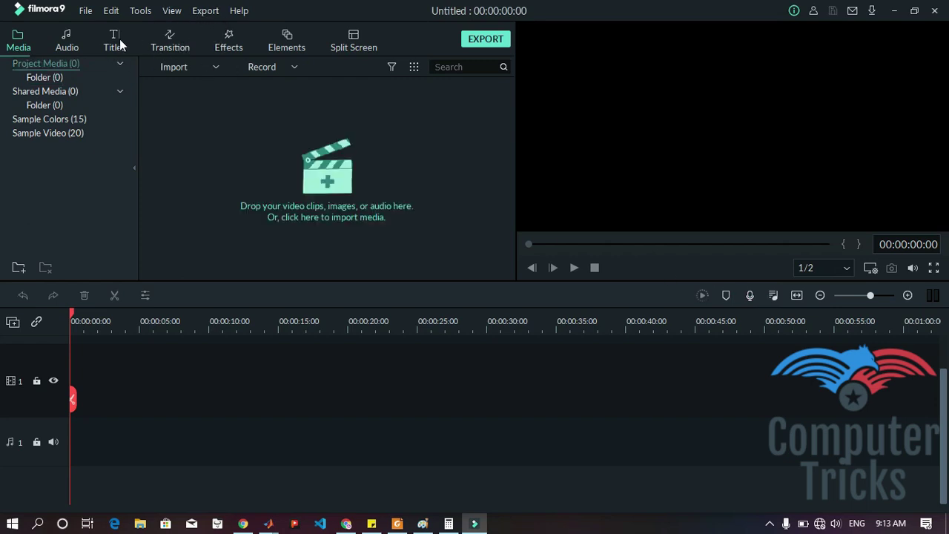
# Add the Drift - Drift music to the start of audio track 1 and play it briefly
pyautogui.click(58, 41)
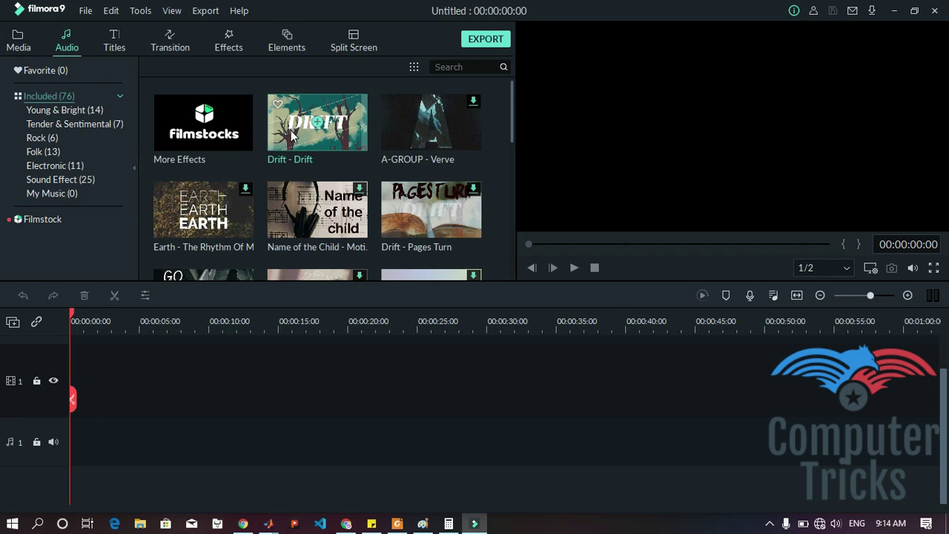
pyautogui.moveTo(293, 135); pyautogui.dragTo(63, 353)
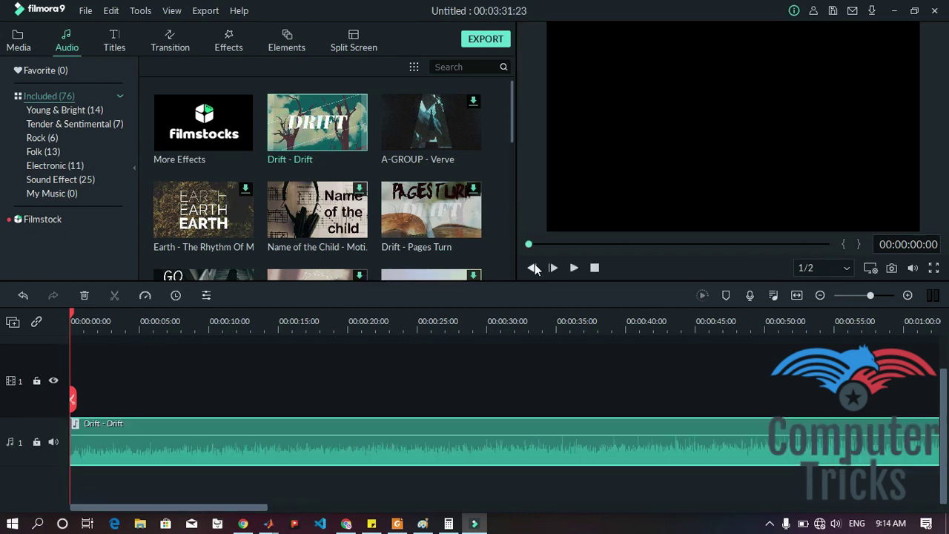
pyautogui.click(572, 268)
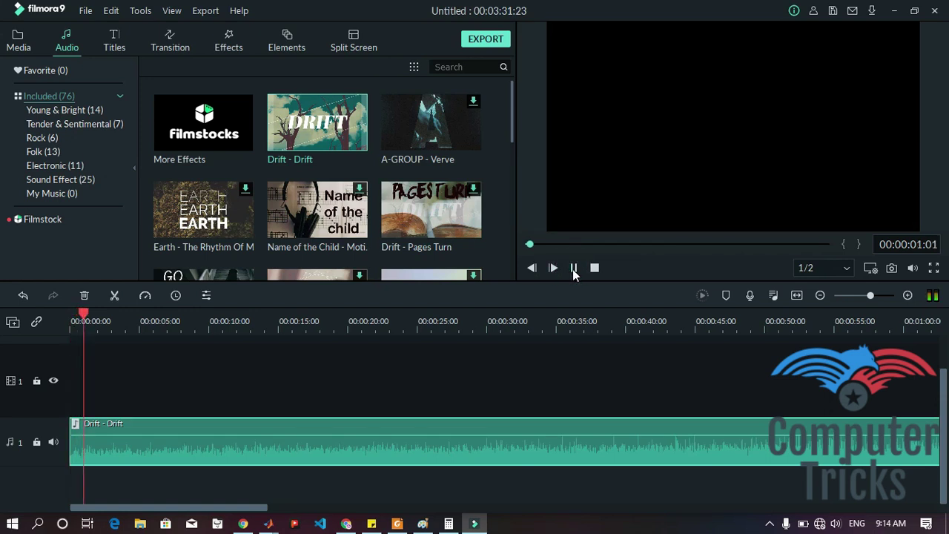
pyautogui.click(573, 268)
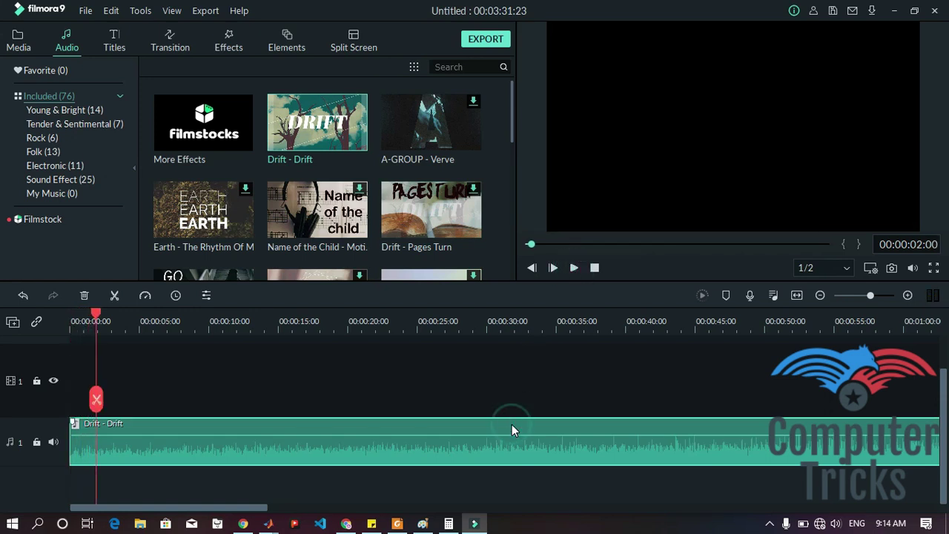
# Delete the Drift - Drift clip from the timeline and browse the rest of the included audio
pyautogui.press('Delete')
pyautogui.scroll(-10, 386, 174)
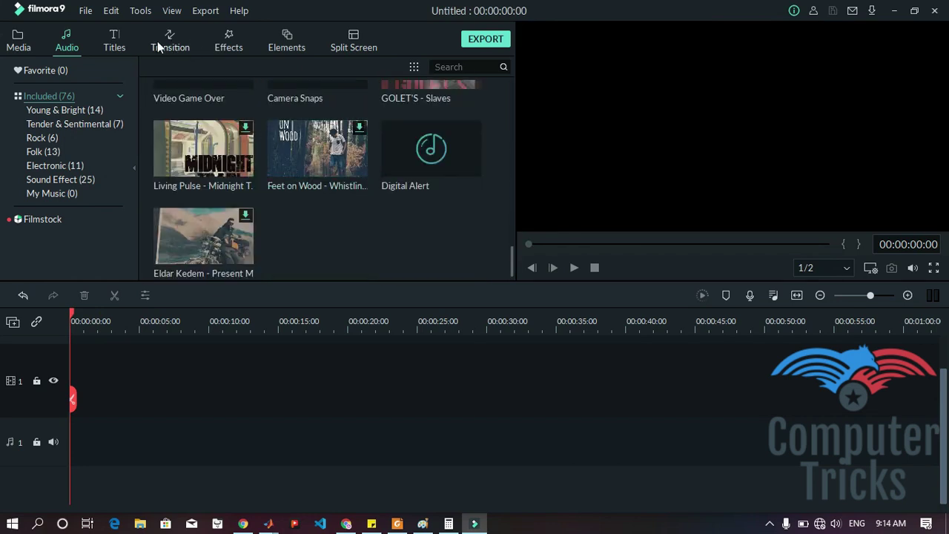
# Find the Title 5 template among the included titles and place it at the start of video track 1
pyautogui.click(111, 45)
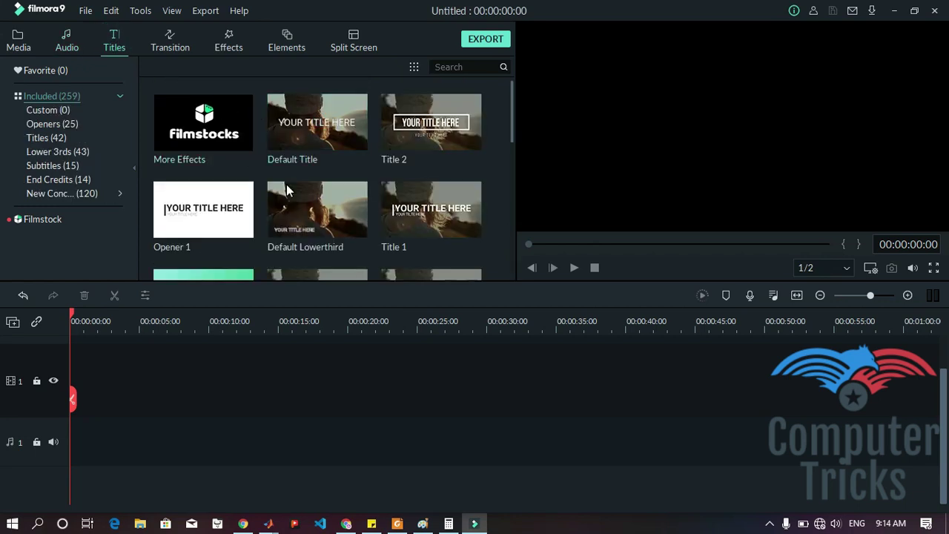
pyautogui.scroll(-5, 288, 191)
pyautogui.scroll(-3, 233, 152)
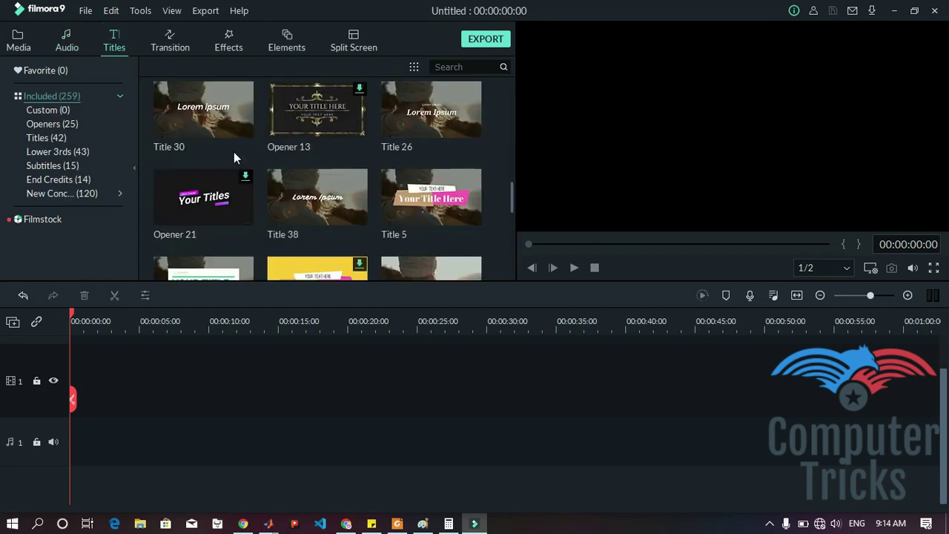
pyautogui.scroll(-3, 233, 151)
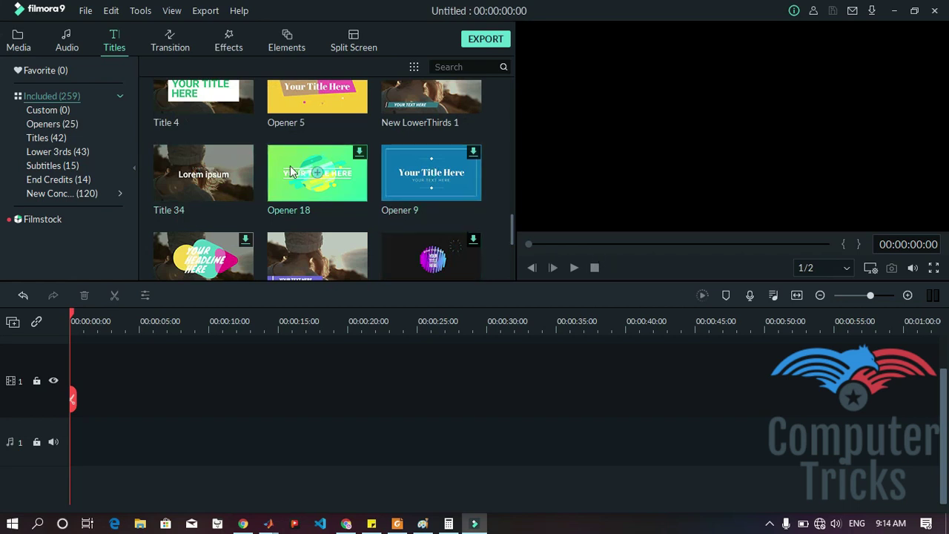
pyautogui.scroll(3, 263, 130)
pyautogui.scroll(-3, 274, 136)
pyautogui.scroll(3, 308, 165)
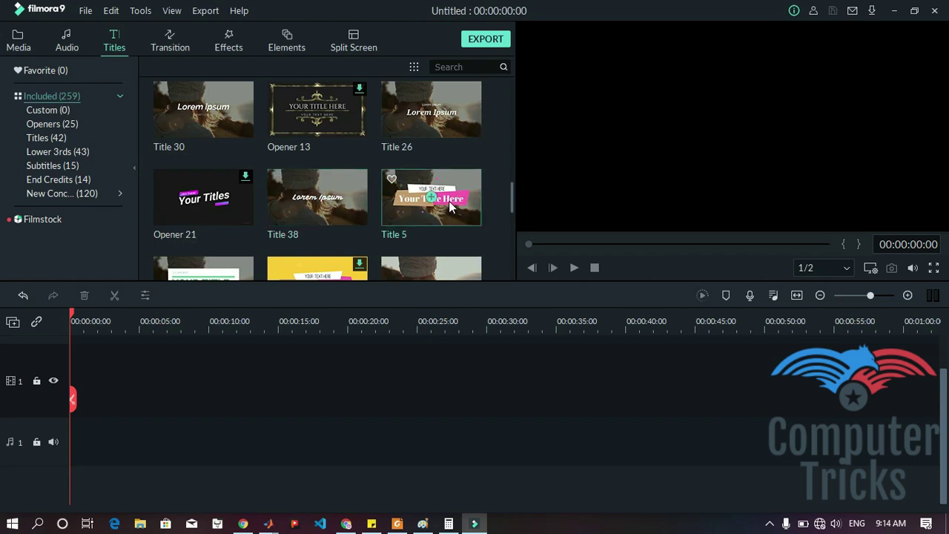
pyautogui.moveTo(415, 222); pyautogui.dragTo(72, 356)
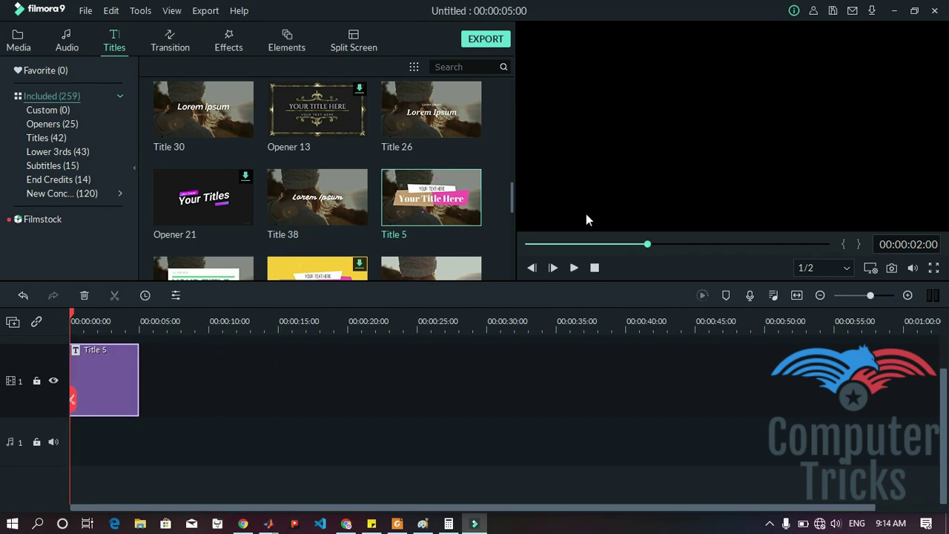
# Open the Title 5 clip for text editing and replace its main title with "Filmora video editor"
pyautogui.click(107, 371)
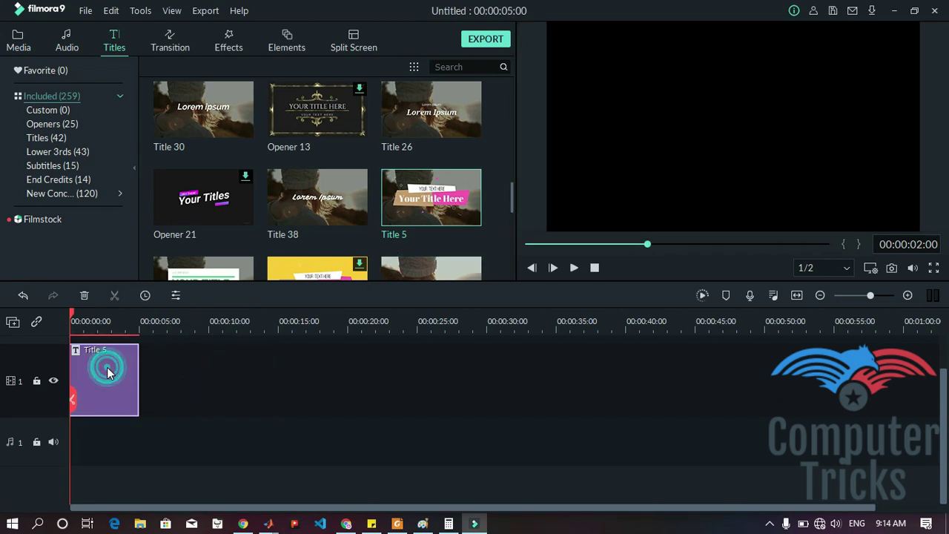
pyautogui.click(623, 244)
pyautogui.click(527, 244)
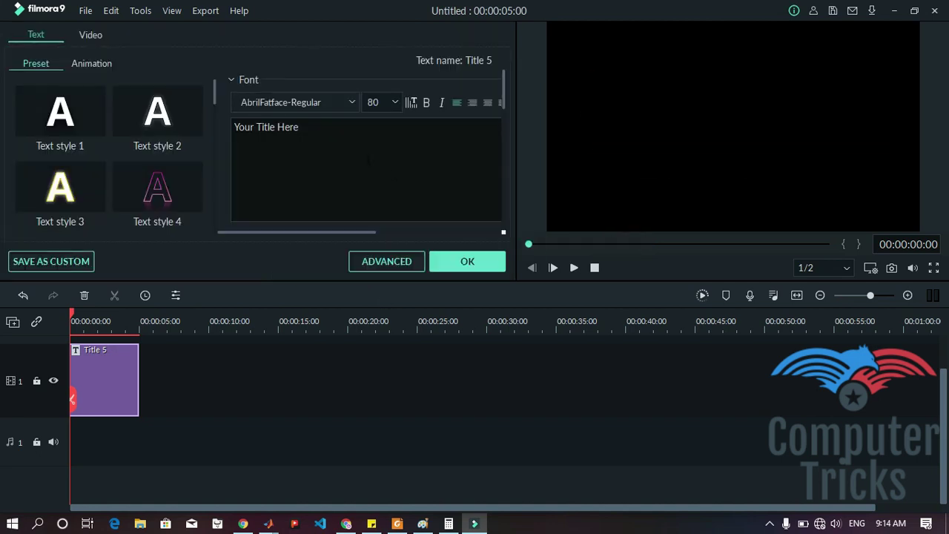
pyautogui.moveTo(312, 131); pyautogui.dragTo(230, 132)
pyautogui.press('BackSpace')
pyautogui.write('Filmora video editor')
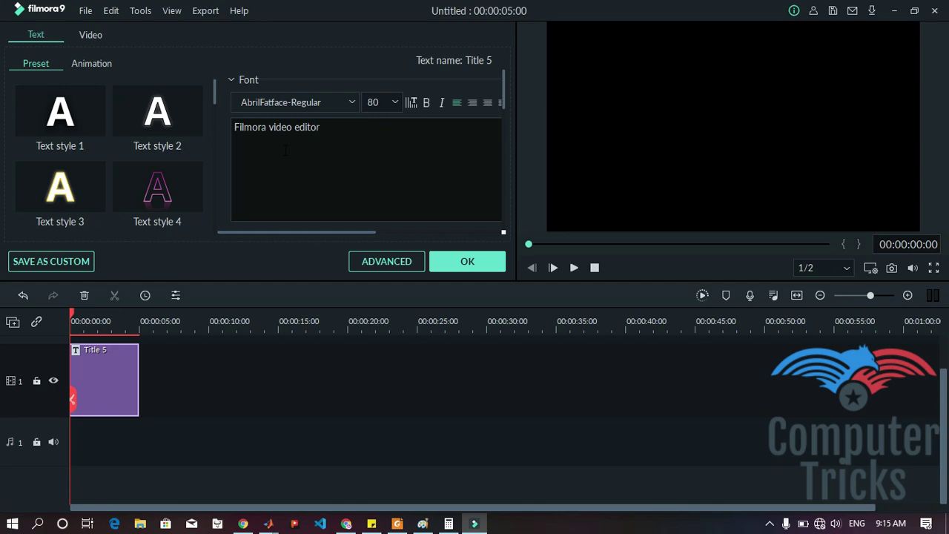
# Apply the main title change to the Title 5 clip and play it
pyautogui.click(466, 262)
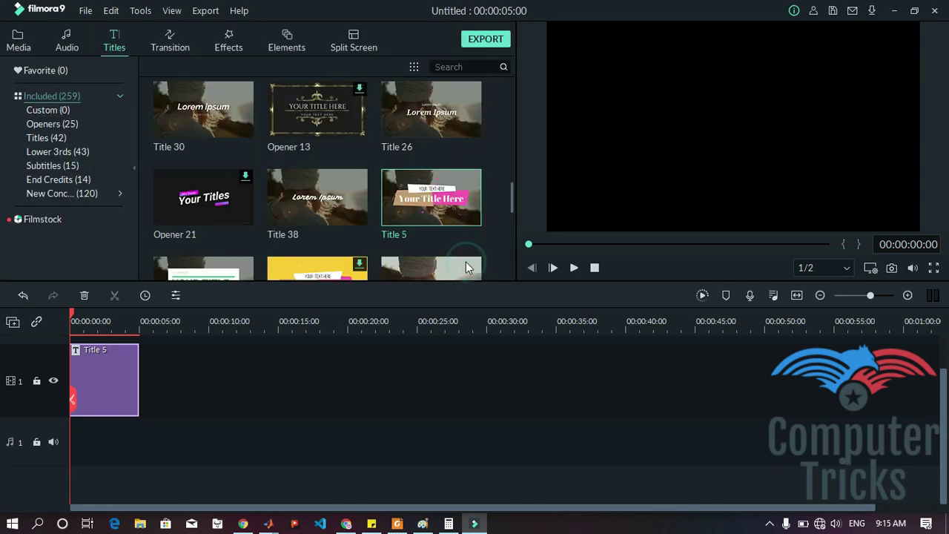
pyautogui.click(573, 267)
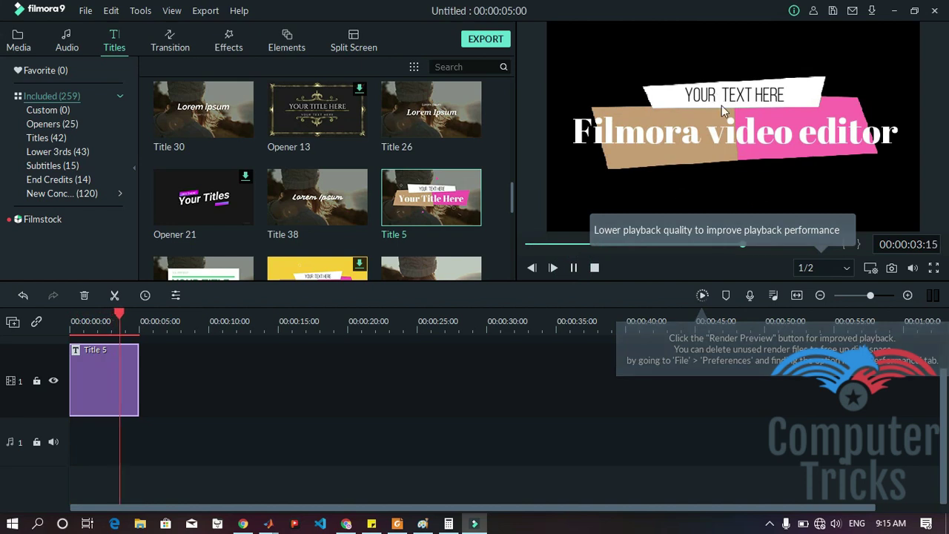
# Replace the "YOUR TEXT HERE" line of the Title 5 clip with "Best", apply it and play the title
pyautogui.doubleClick(112, 358)
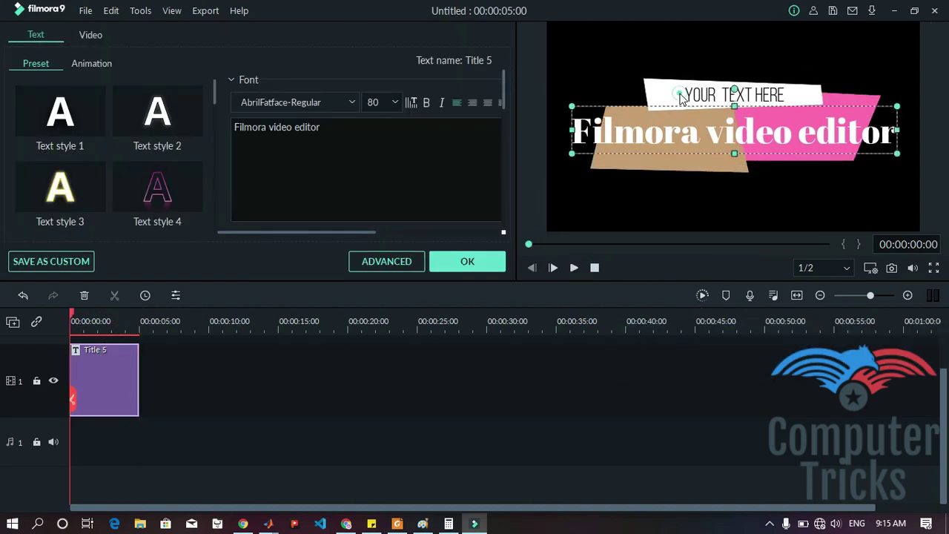
pyautogui.click(706, 94)
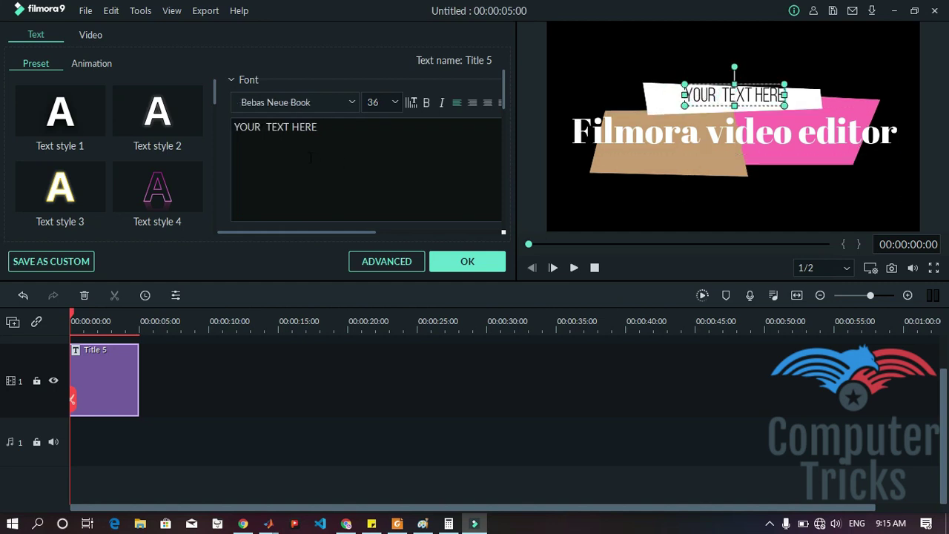
pyautogui.click(319, 128)
pyautogui.hotkey('ctrl', 'a')
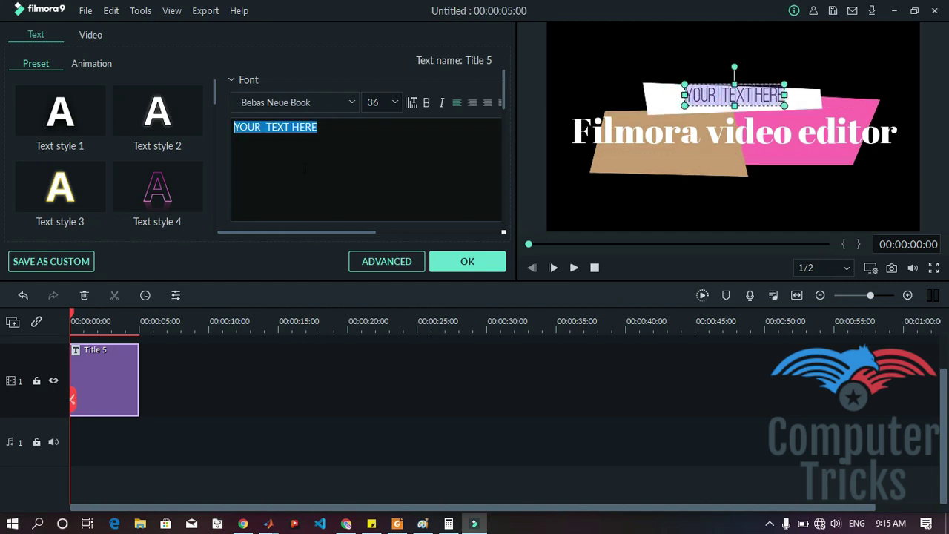
pyautogui.press('BackSpace')
pyautogui.write('B')
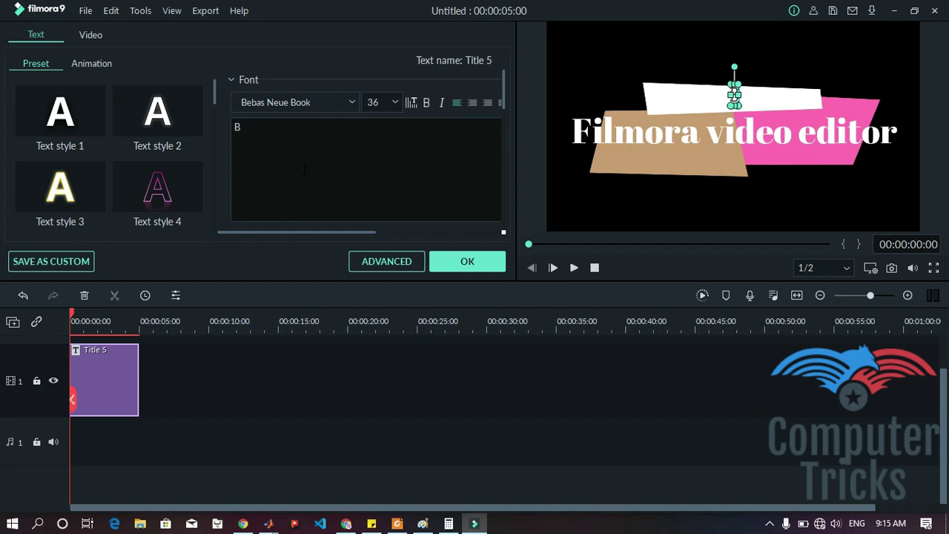
pyautogui.write('est')
pyautogui.click(367, 201)
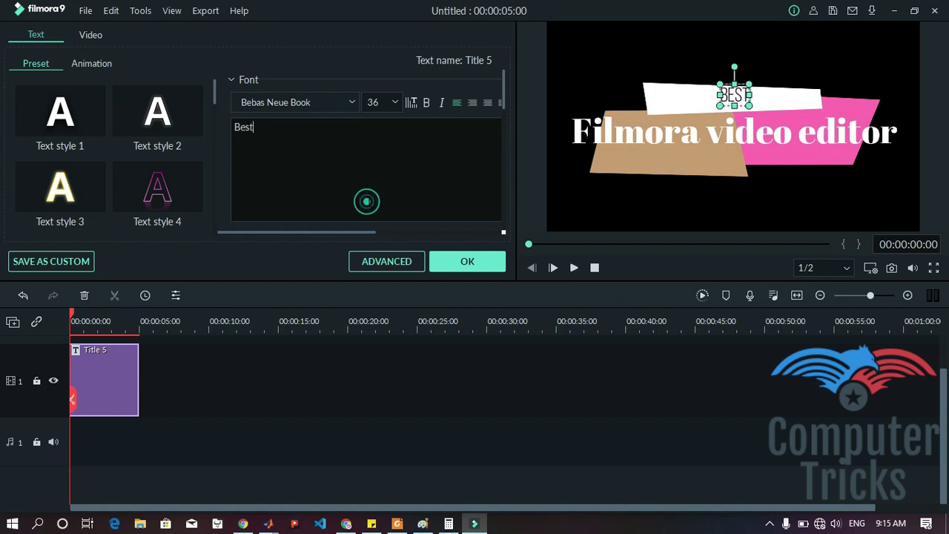
pyautogui.click(448, 263)
pyautogui.click(575, 268)
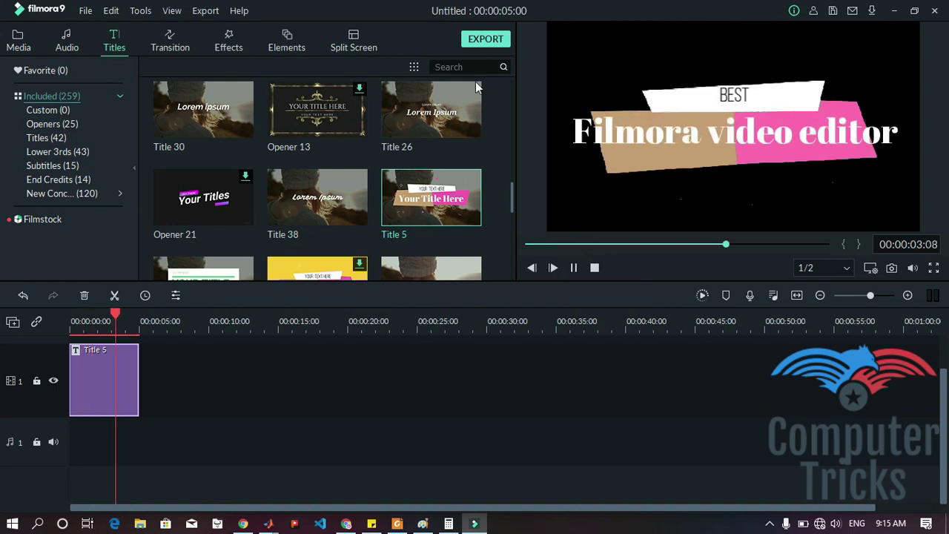
pyautogui.scroll(-5, 409, 176)
pyautogui.scroll(-1, 409, 176)
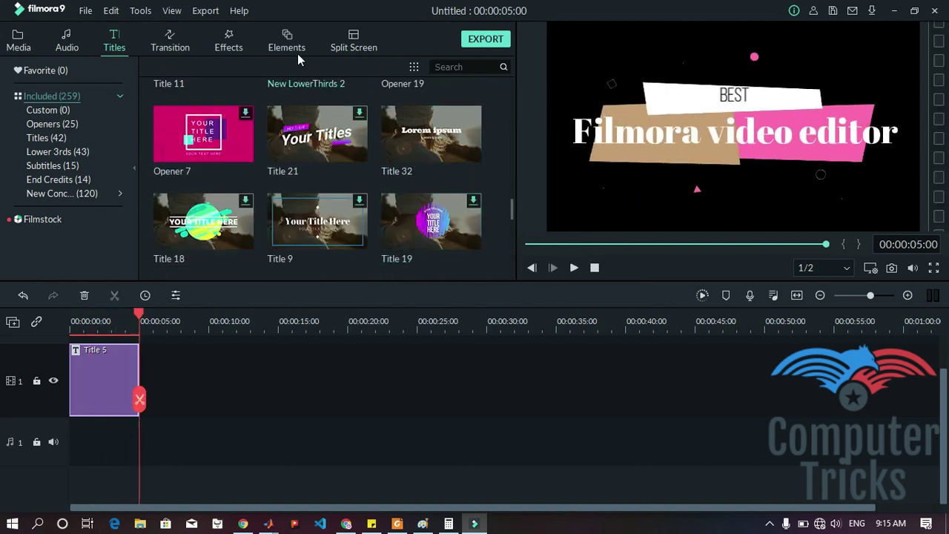
# Add the Erase transition to the start of the Title 5 clip and play it from the beginning
pyautogui.moveTo(142, 315); pyautogui.dragTo(64, 309)
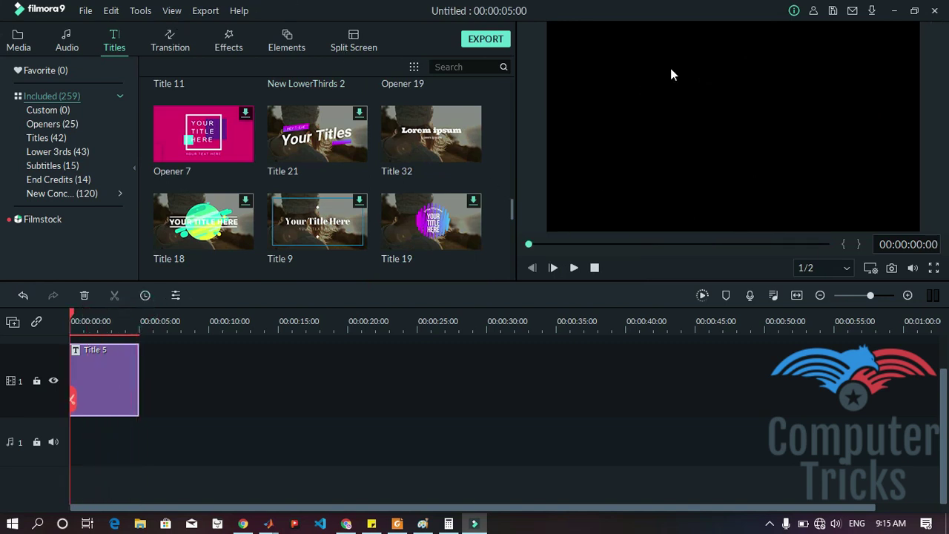
pyautogui.click(165, 41)
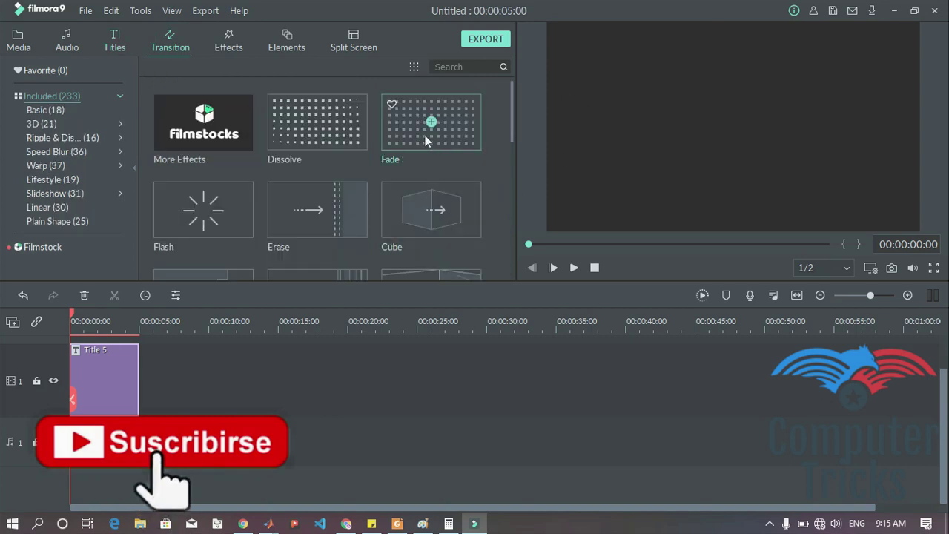
pyautogui.moveTo(284, 214)
pyautogui.mouseDown()
pyautogui.moveTo(254, 250)
pyautogui.moveTo(88, 374)
pyautogui.mouseUp()
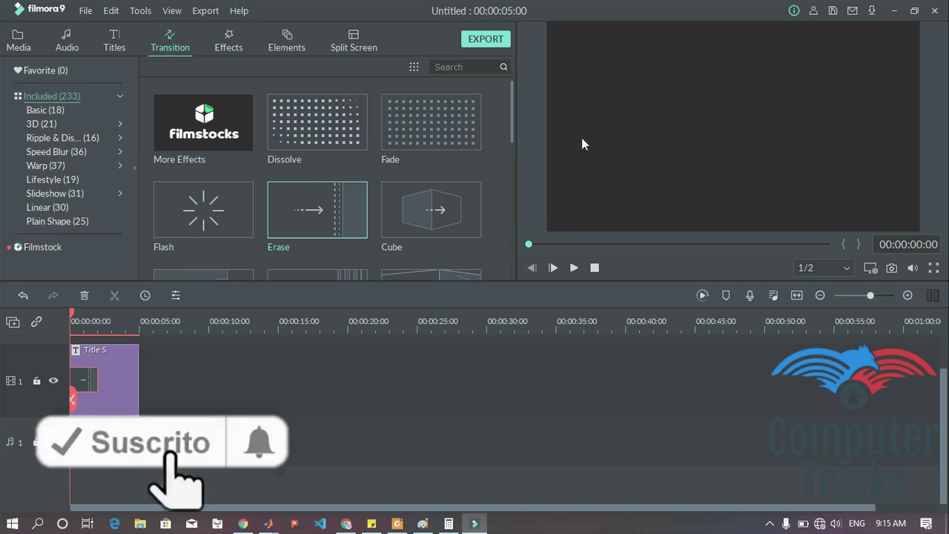
pyautogui.click(573, 268)
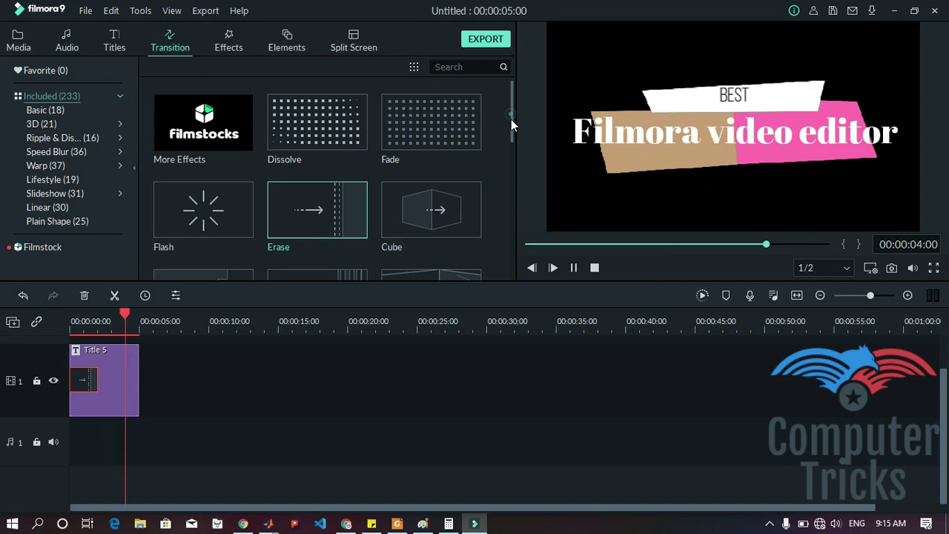
# Put the Linear 3 transition at the start of the Title 5 clip in place of Erase and play it from the beginning
pyautogui.moveTo(510, 119); pyautogui.dragTo(512, 275)
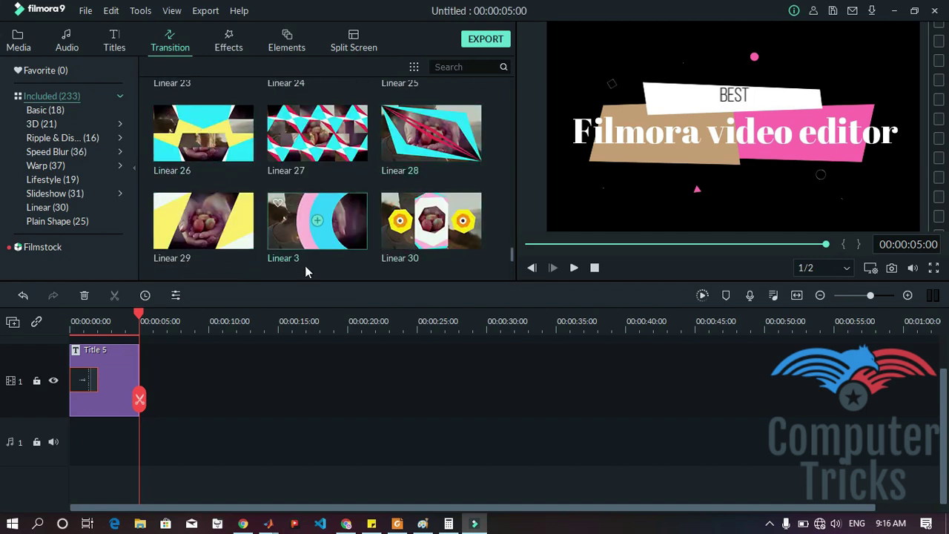
pyautogui.moveTo(339, 220); pyautogui.dragTo(127, 377)
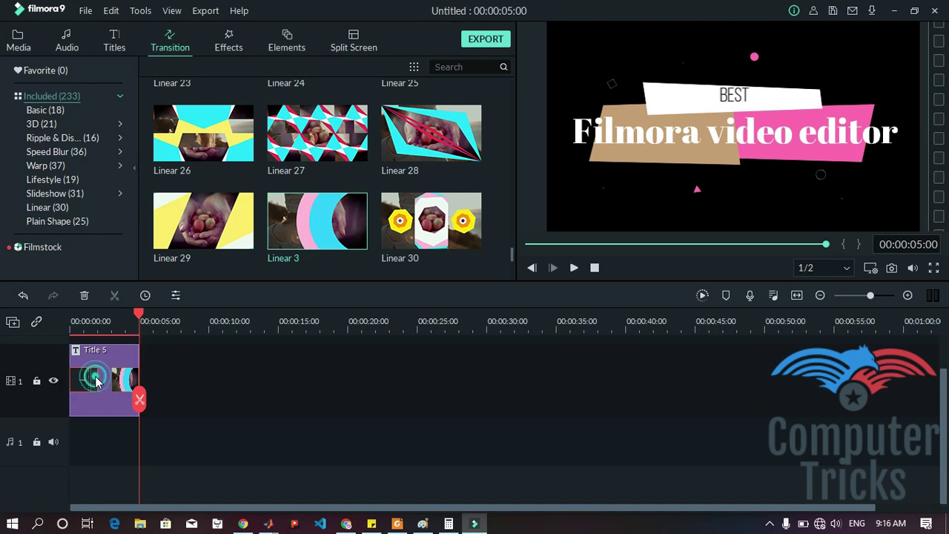
pyautogui.moveTo(102, 378); pyautogui.dragTo(119, 378)
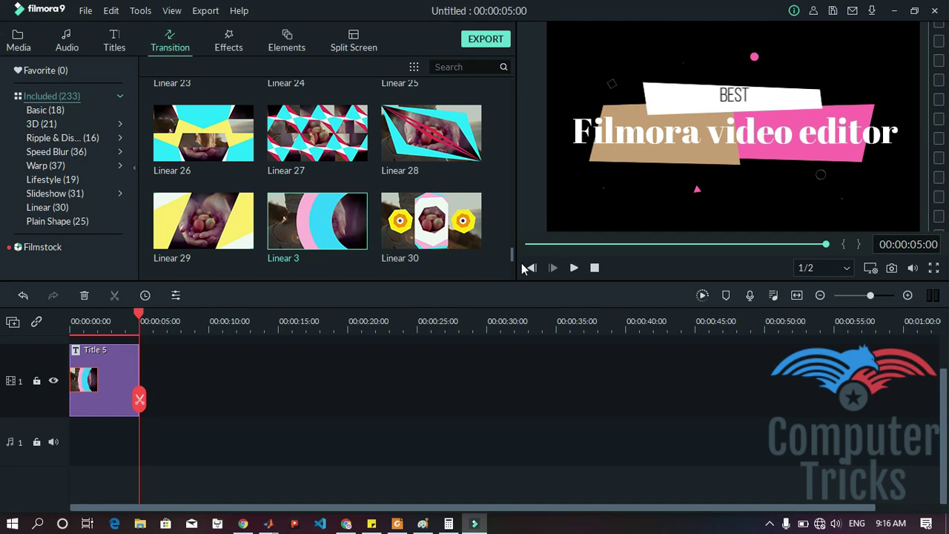
pyautogui.click(525, 245)
pyautogui.click(573, 268)
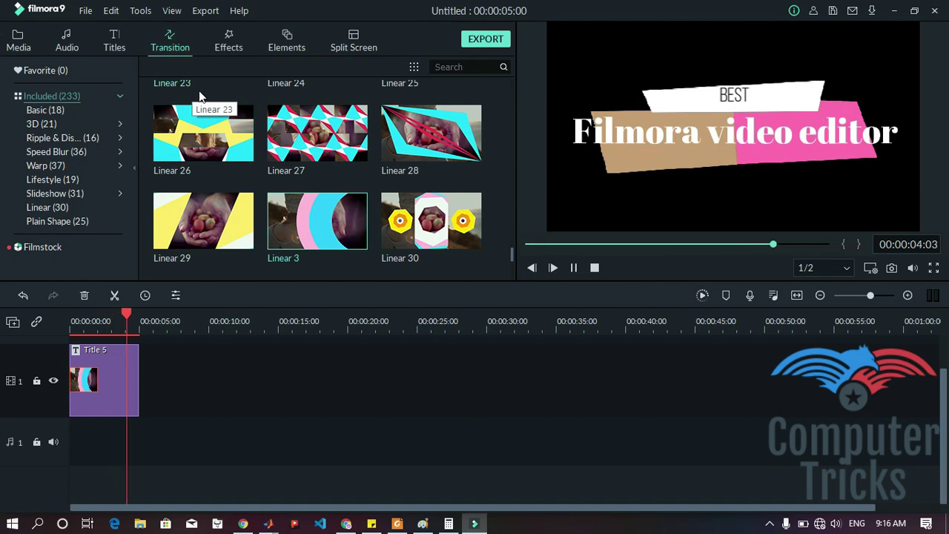
pyautogui.scroll(-5, 288, 158)
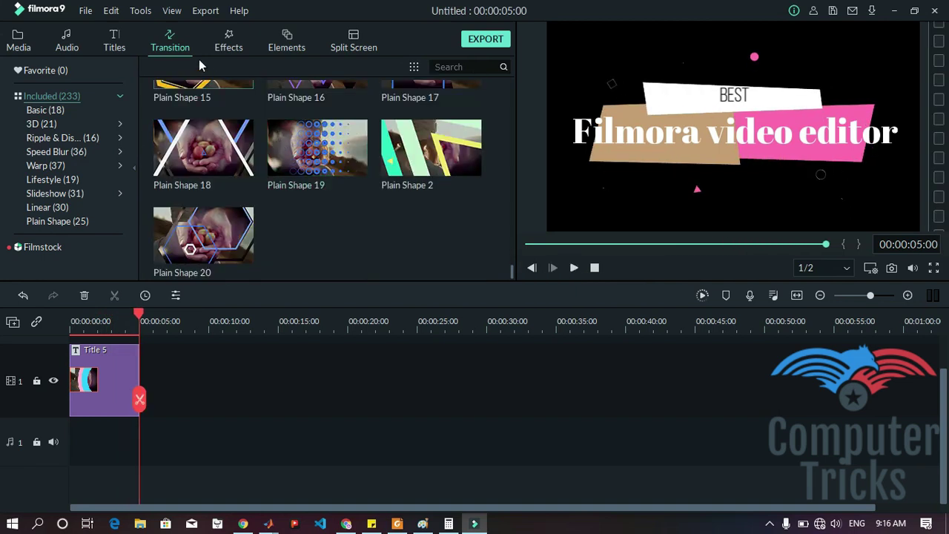
# Place the 1977 effect on video track 2 above the Title 5 clip and play the result from the beginning
pyautogui.click(229, 49)
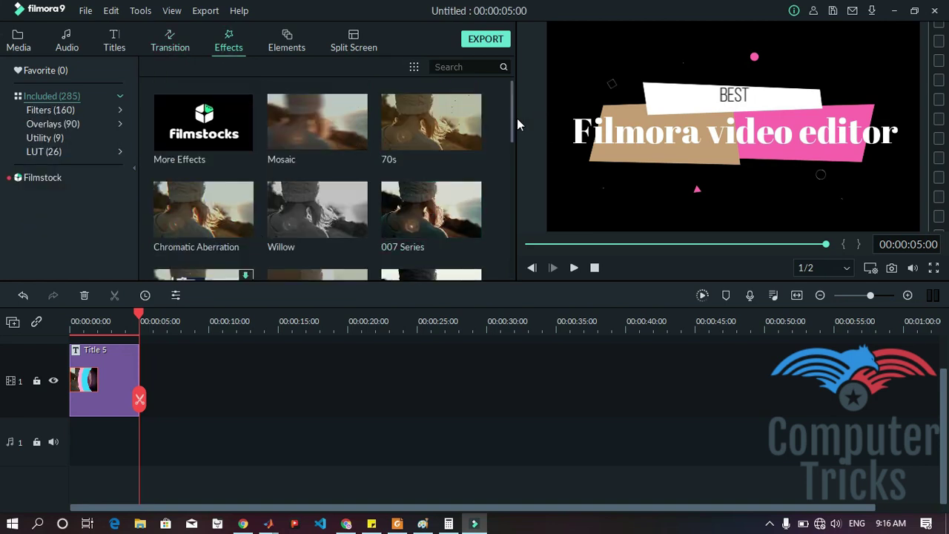
pyautogui.moveTo(512, 122); pyautogui.dragTo(513, 201)
pyautogui.moveTo(417, 147)
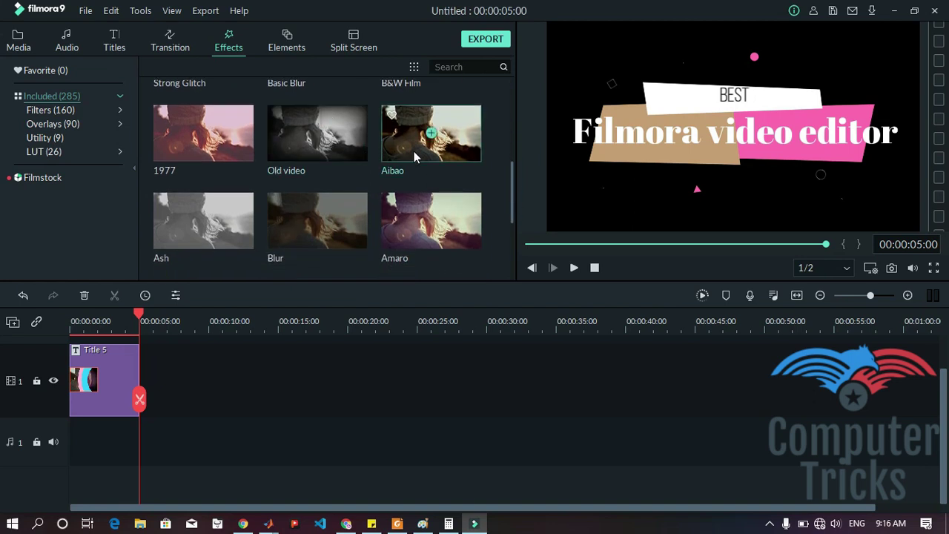
pyautogui.moveTo(184, 136); pyautogui.dragTo(80, 353)
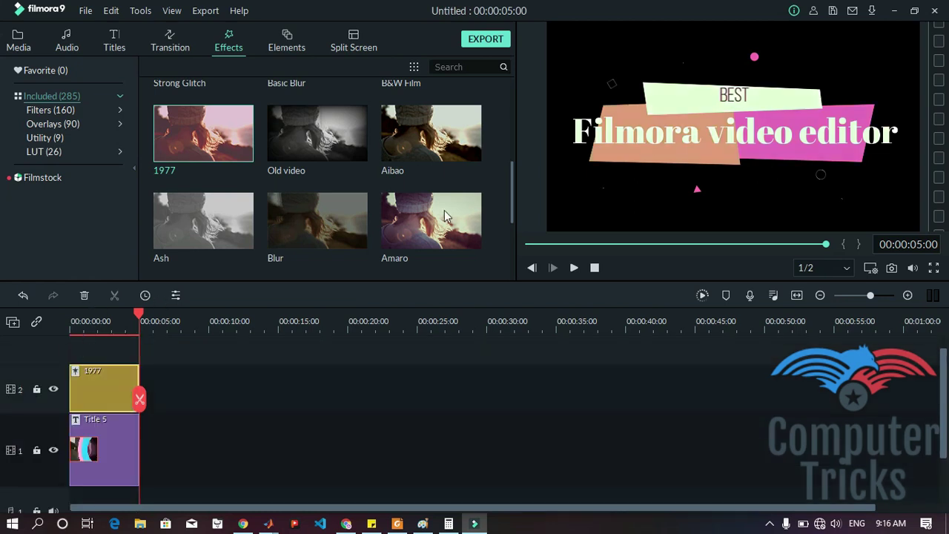
pyautogui.click(528, 244)
pyautogui.click(572, 267)
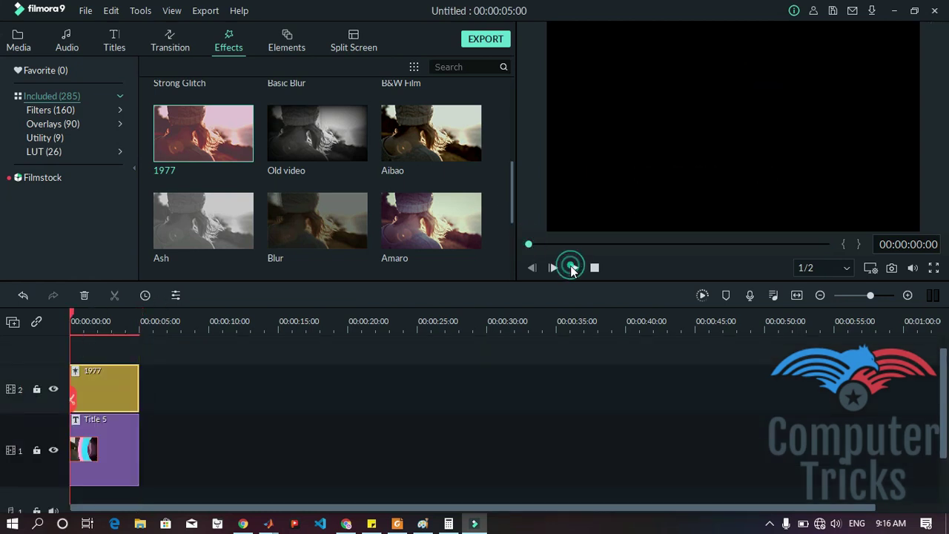